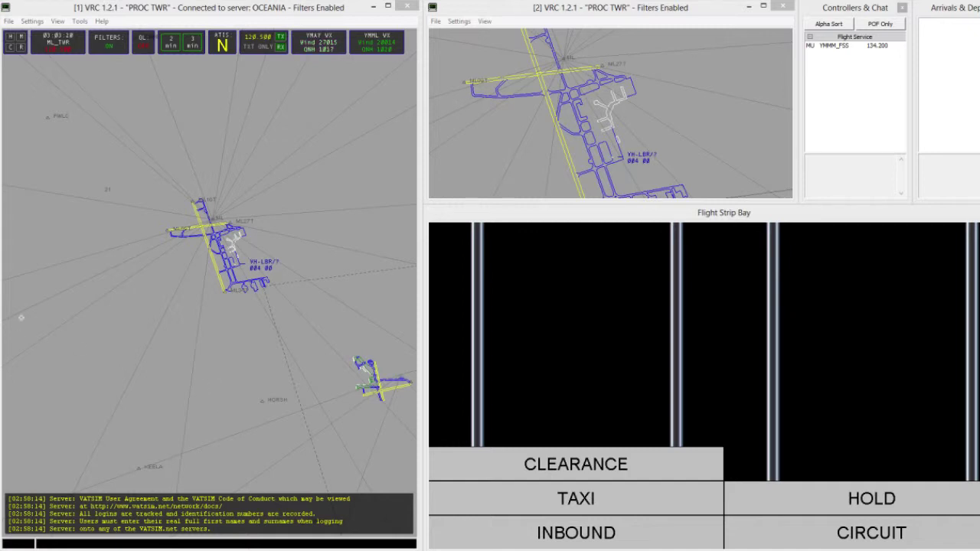
Open ATISMaker from the Settings menu to show the YMML ATIS setup.
{"action": "left_click", "coordinate": [34, 23]}
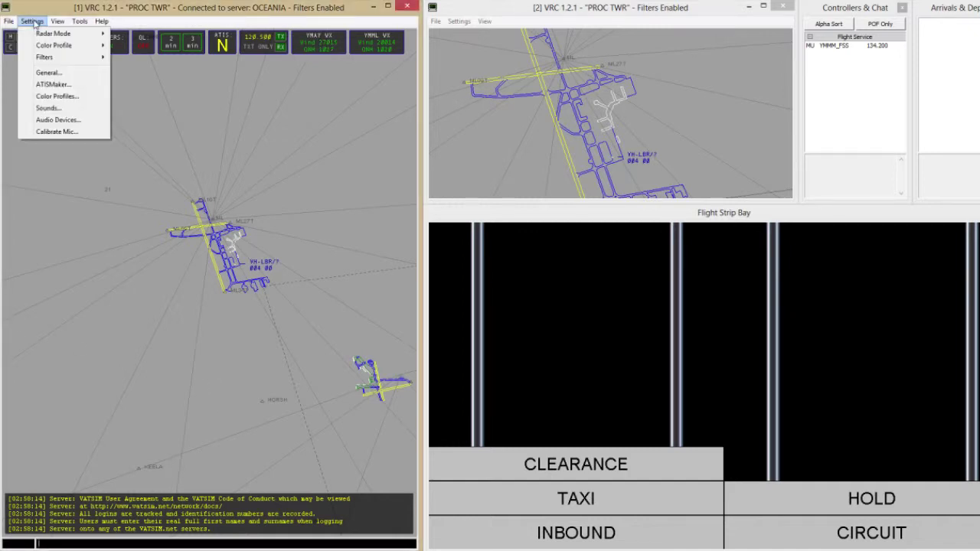
{"action": "left_click", "coordinate": [53, 85]}
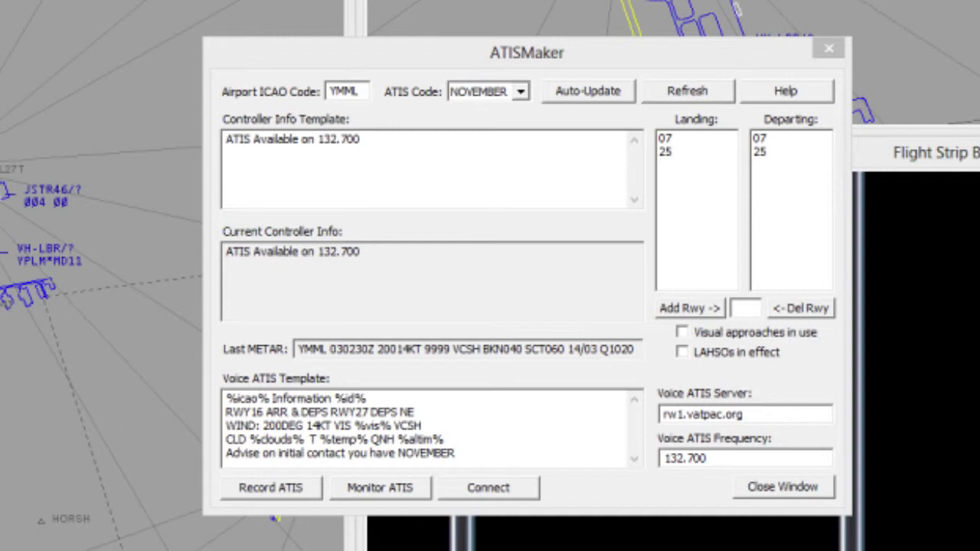
{"action": "left_click", "coordinate": [505, 46]}
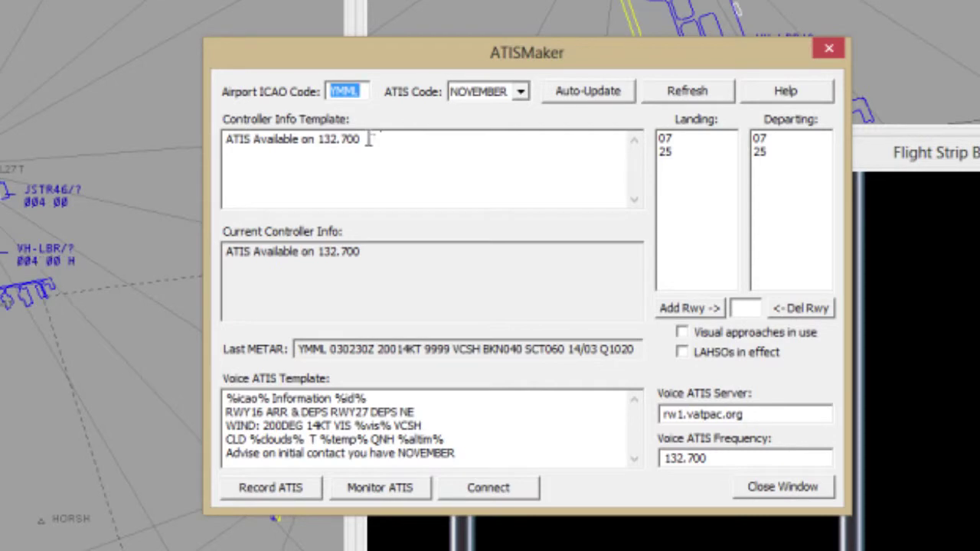
Refresh the YMML Last METAR and bring up the Record Voice ATIS dialog.
{"action": "left_click", "coordinate": [676, 91]}
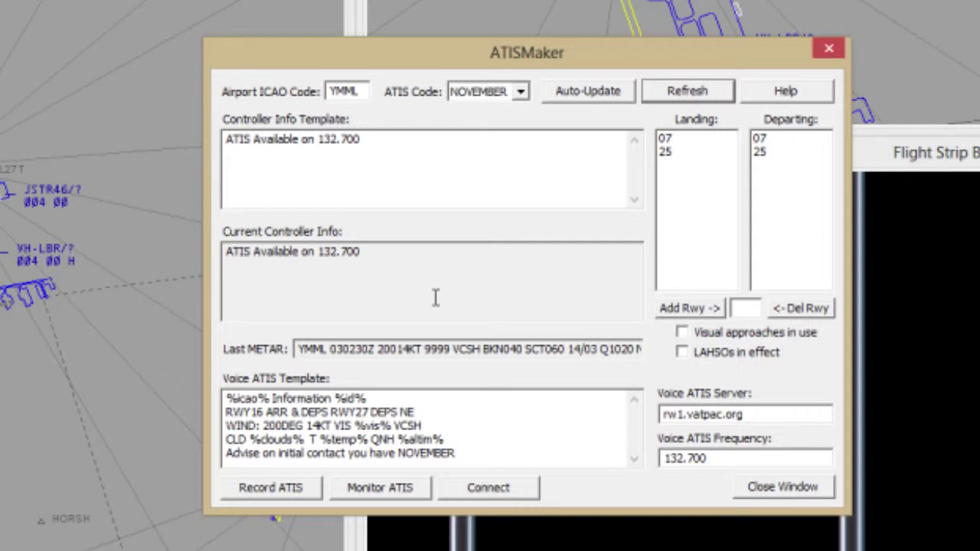
{"action": "key", "text": "Tab"}
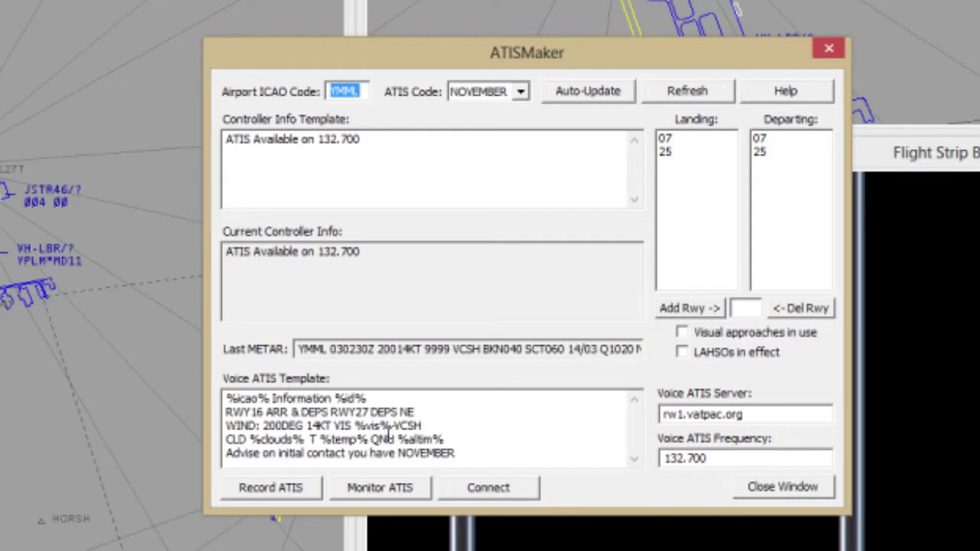
{"action": "left_click", "coordinate": [301, 492]}
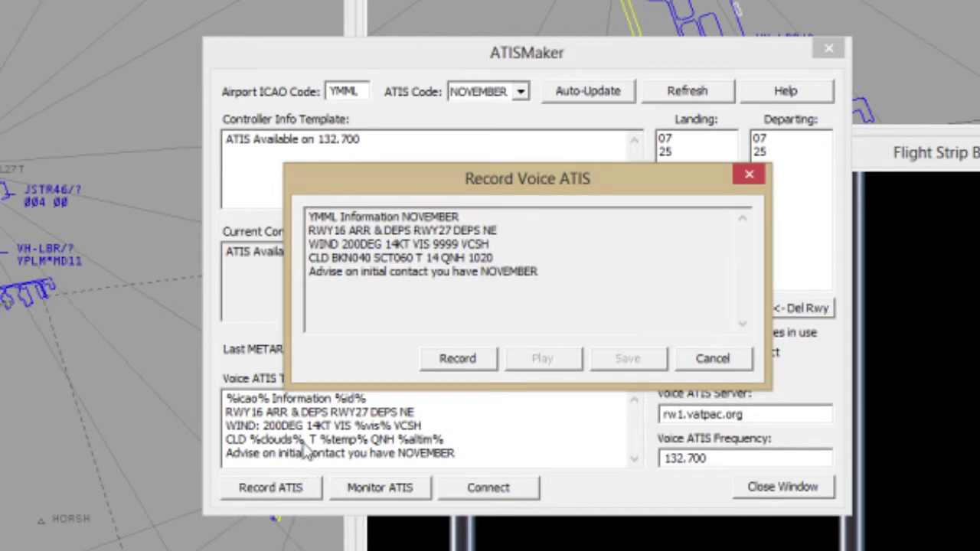
Record the YMML Information NOVEMBER voice ATIS, play it back, and save it.
{"action": "left_click", "coordinate": [455, 361]}
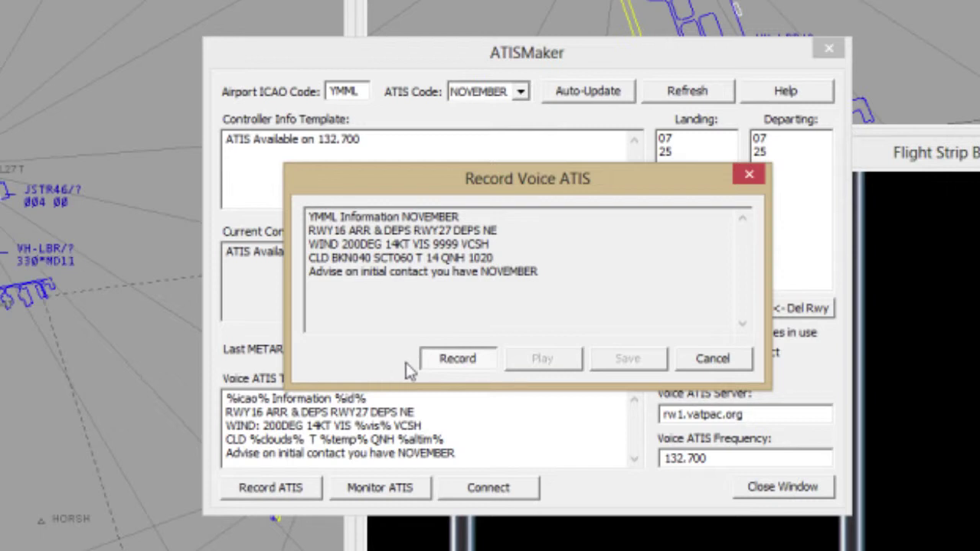
{"action": "left_click", "coordinate": [447, 363]}
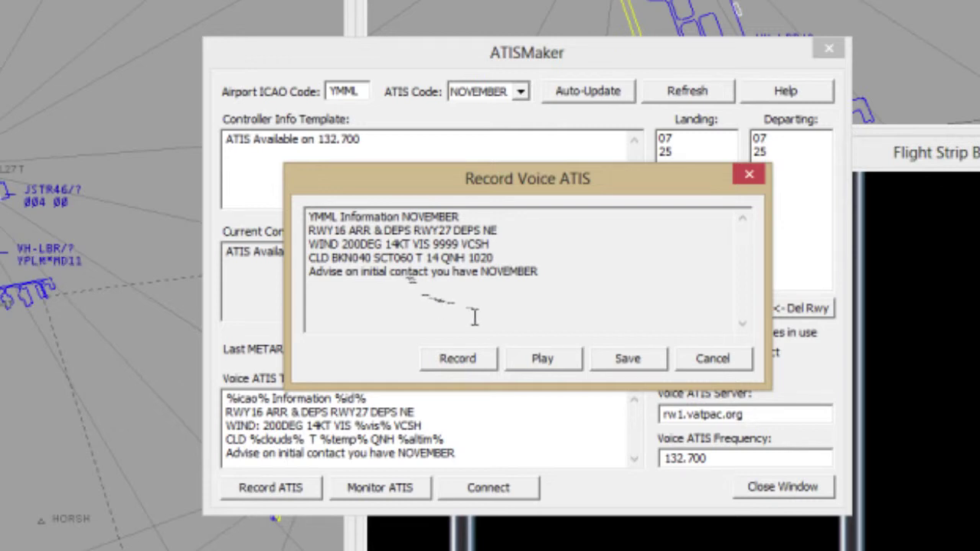
{"action": "left_click", "coordinate": [542, 366]}
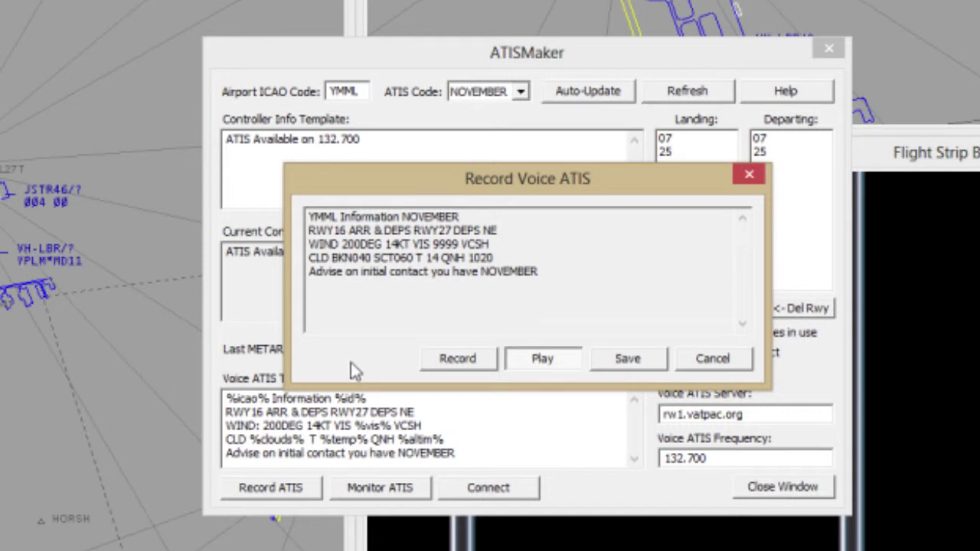
{"action": "left_click", "coordinate": [536, 363]}
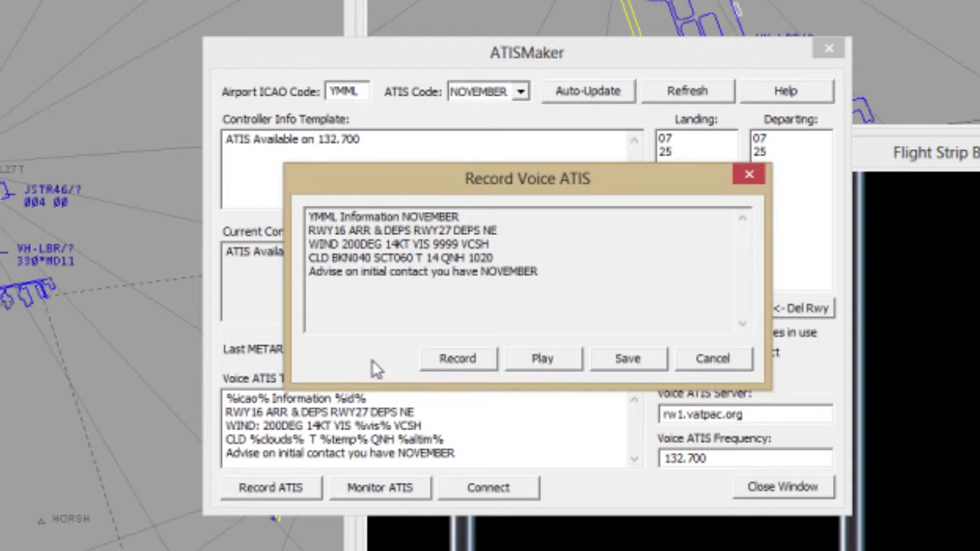
{"action": "left_click", "coordinate": [643, 361]}
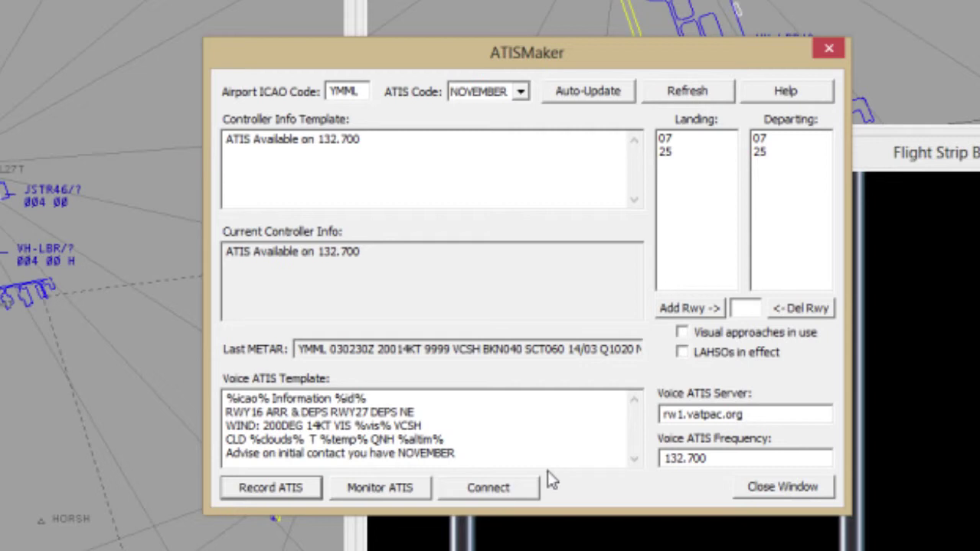
Change the template's 'Information' to 'ATIS' and remove the 'Advise on initial contact' line.
{"action": "left_click", "coordinate": [332, 399]}
{"action": "key", "text": "BackSpace"}
{"action": "key", "text": "BackSpace"}
{"action": "key", "text": "BackSpace"}
{"action": "key", "text": "BackSpace"}
{"action": "key", "text": "BackSpace"}
{"action": "key", "text": "BackSpace"}
{"action": "key", "text": "BackSpace"}
{"action": "key", "text": "BackSpace"}
{"action": "key", "text": "BackSpace"}
{"action": "key", "text": "BackSpace"}
{"action": "key", "text": "BackSpace"}
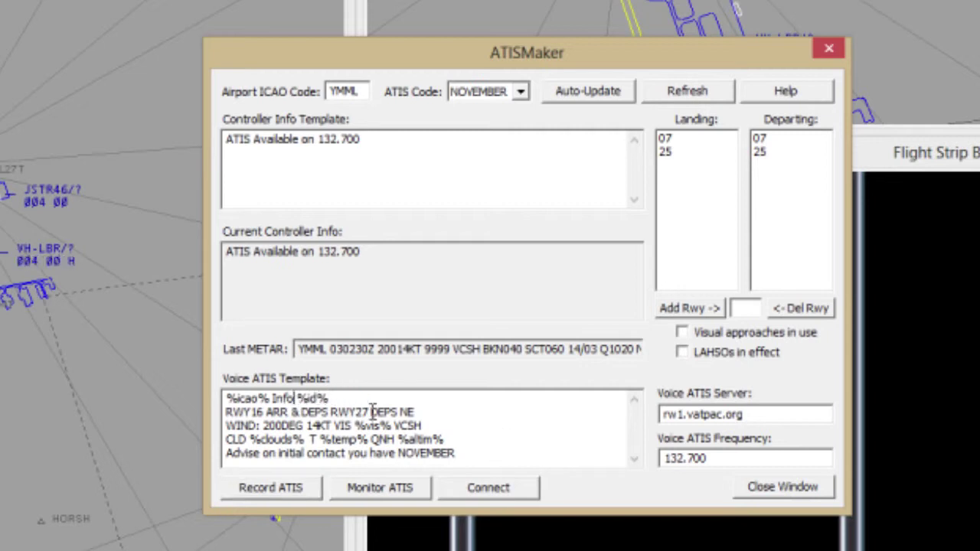
{"action": "type", "text": "ATIS"}
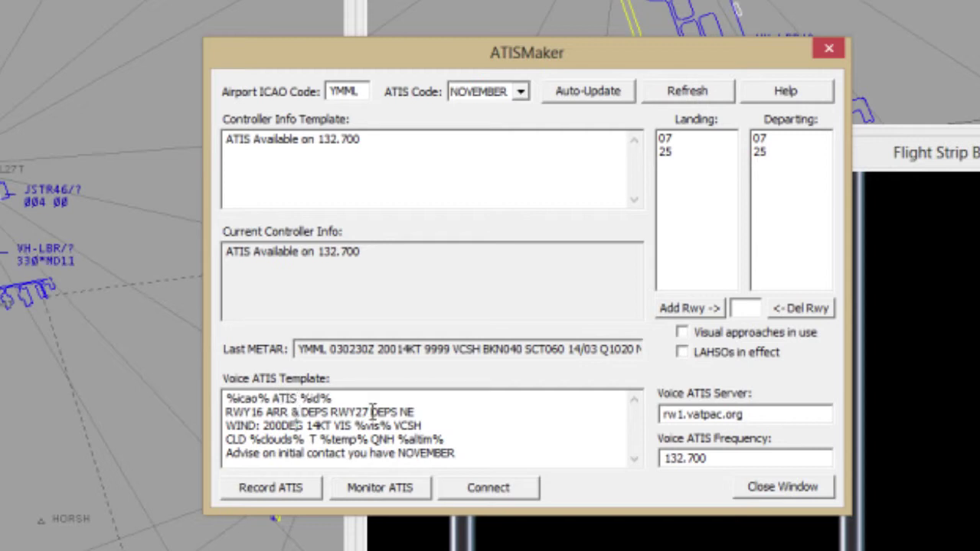
{"action": "left_click_drag", "start_coordinate": [482, 453], "coordinate": [224, 454]}
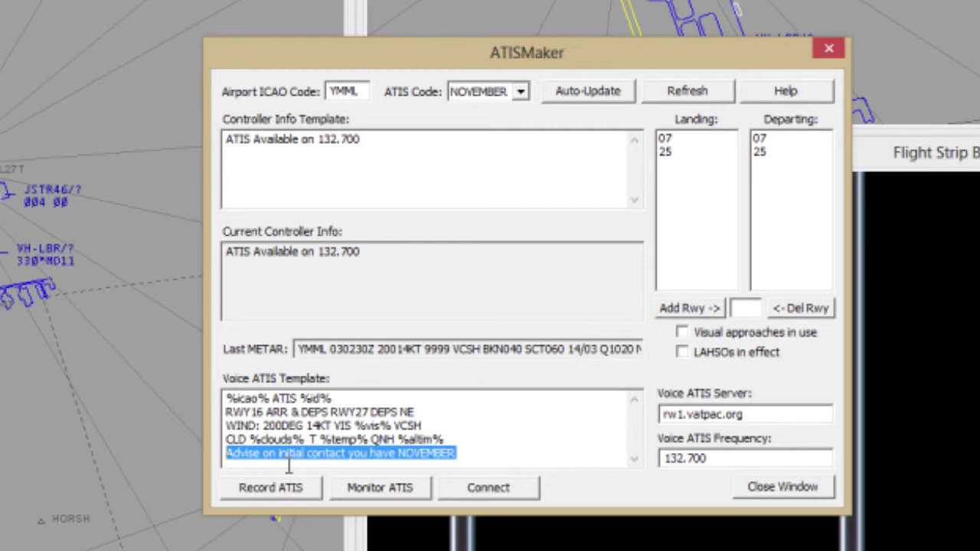
{"action": "key", "text": "Delete"}
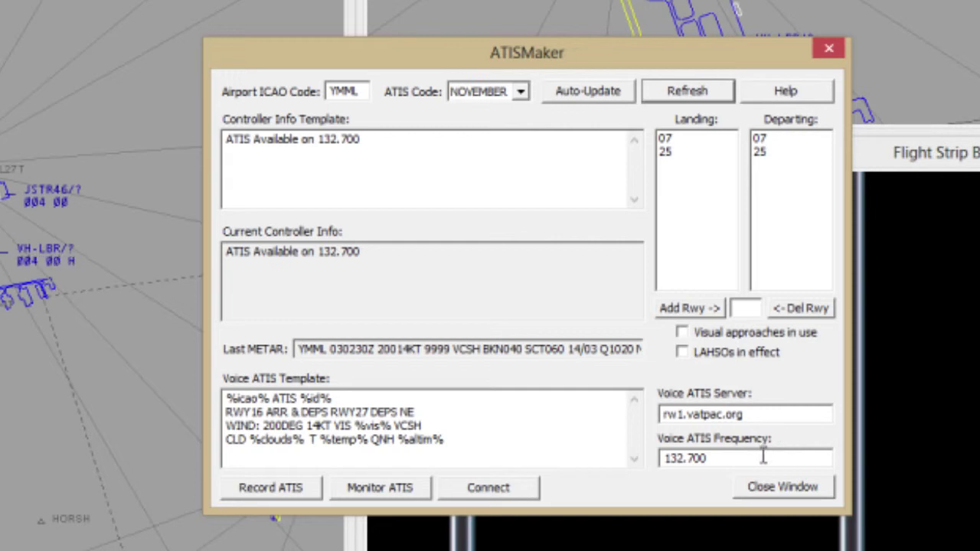
Connect and monitor the voice ATIS, close ATISMaker, then request ATIS from YMML_ATIS.
{"action": "left_click", "coordinate": [511, 494]}
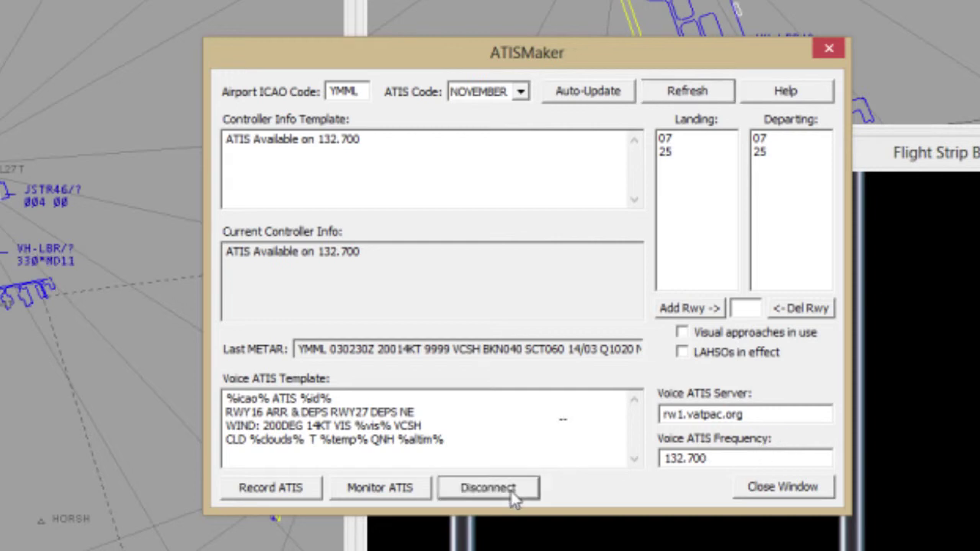
{"action": "left_click", "coordinate": [385, 494]}
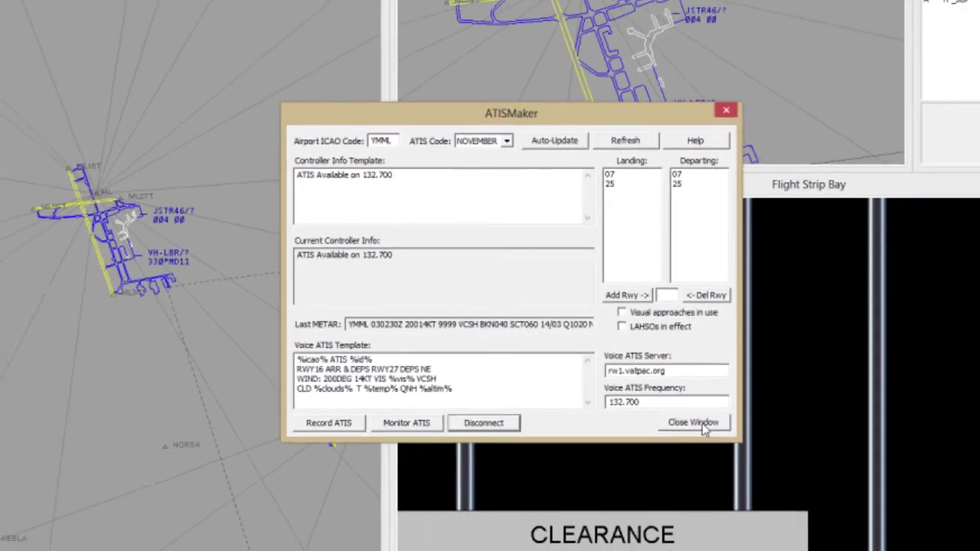
{"action": "left_click", "coordinate": [769, 472]}
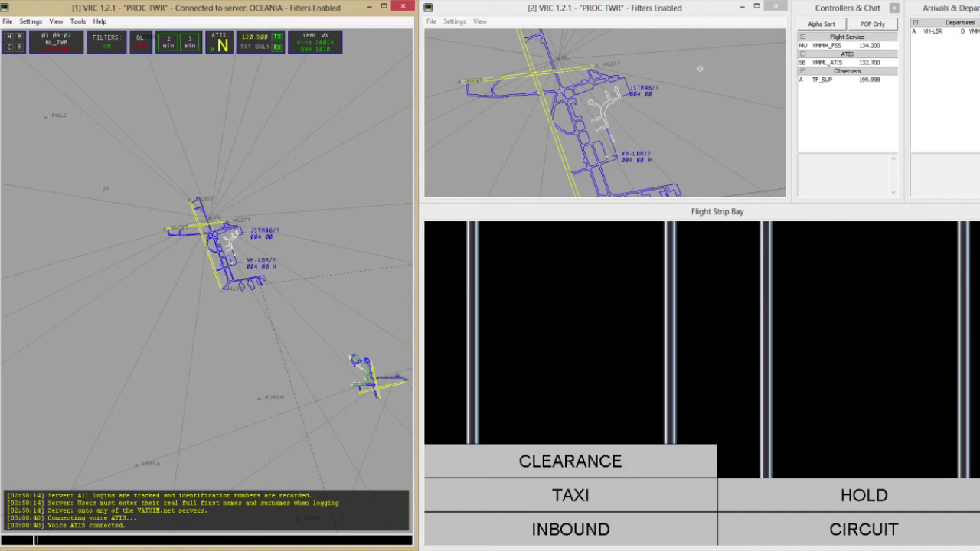
{"action": "right_click", "coordinate": [827, 65]}
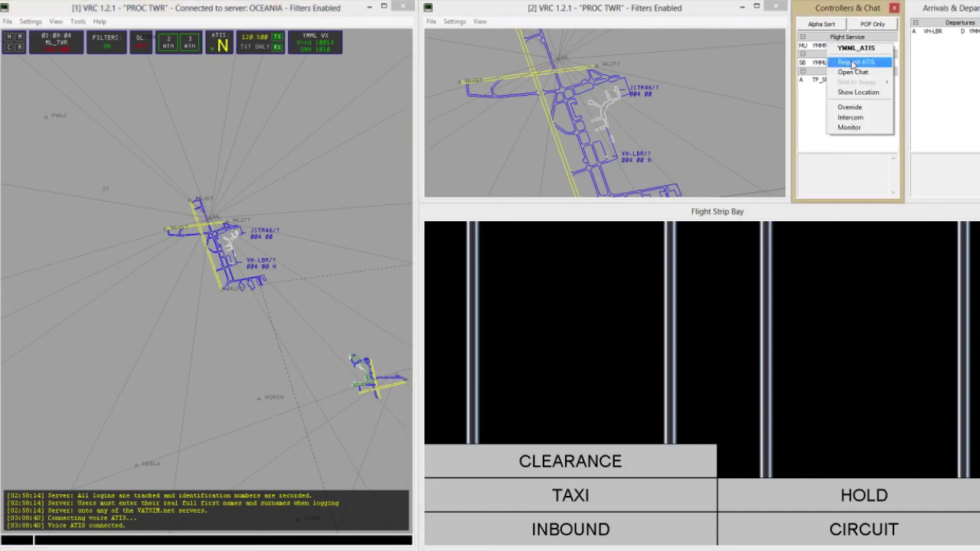
{"action": "left_click", "coordinate": [853, 62]}
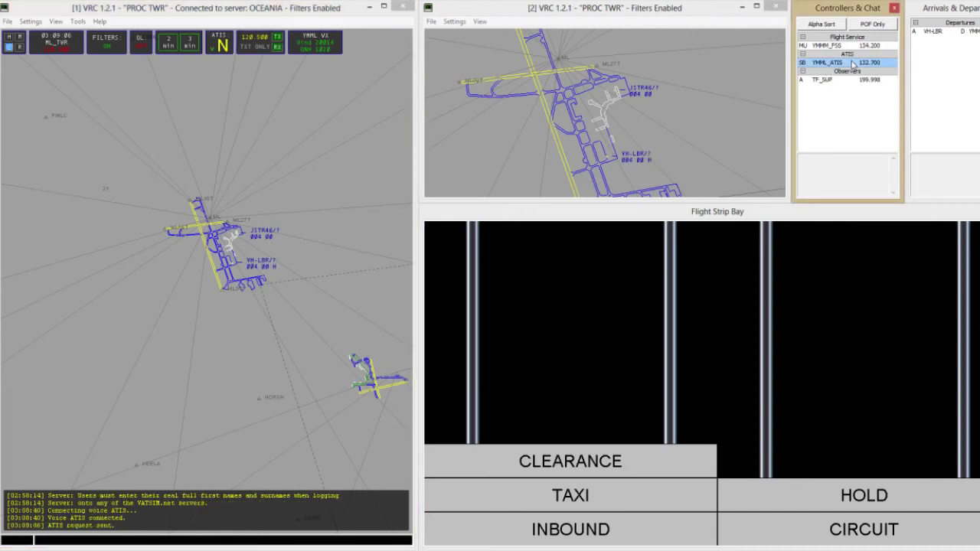